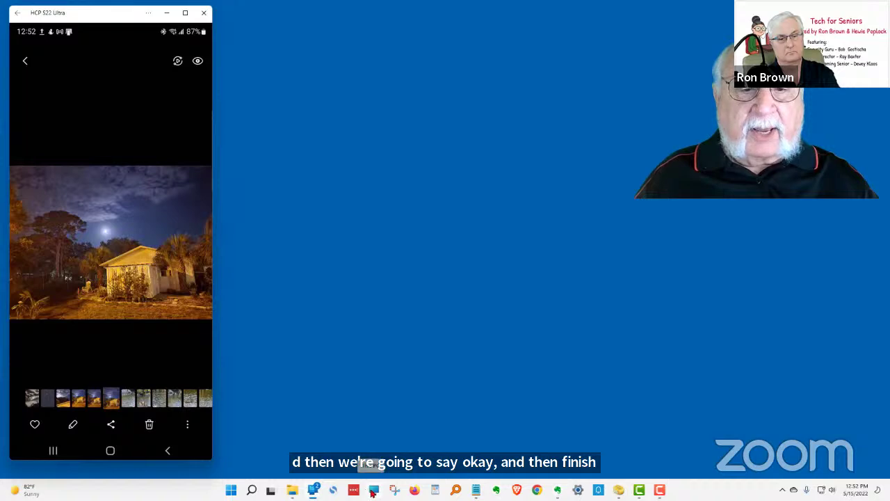
Step: Open the photo 20220515_043402.jpg from the 2022-05-16 folder on the PC
{"action": "left_click", "coordinate": [293, 491]}
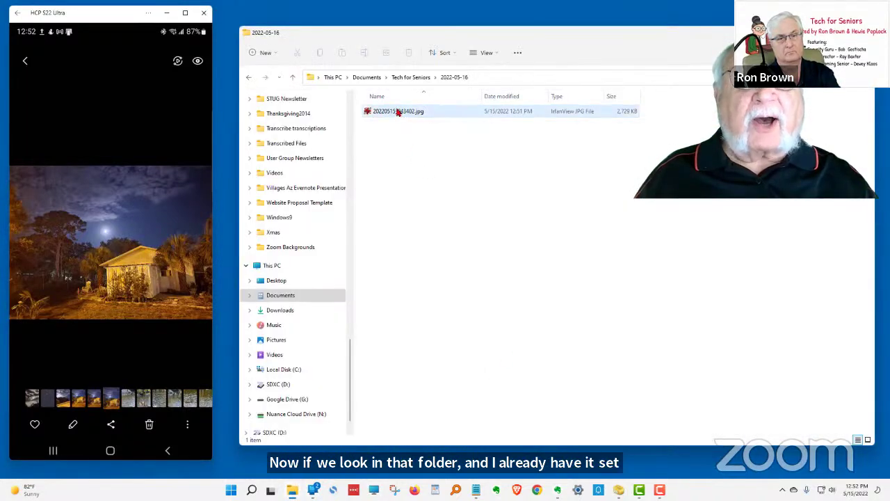
{"action": "left_click", "coordinate": [398, 113]}
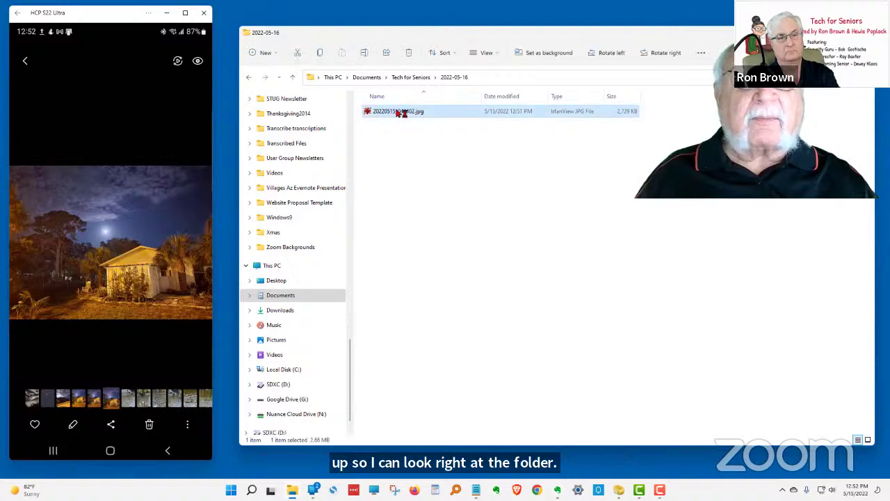
{"action": "double_click", "coordinate": [399, 112]}
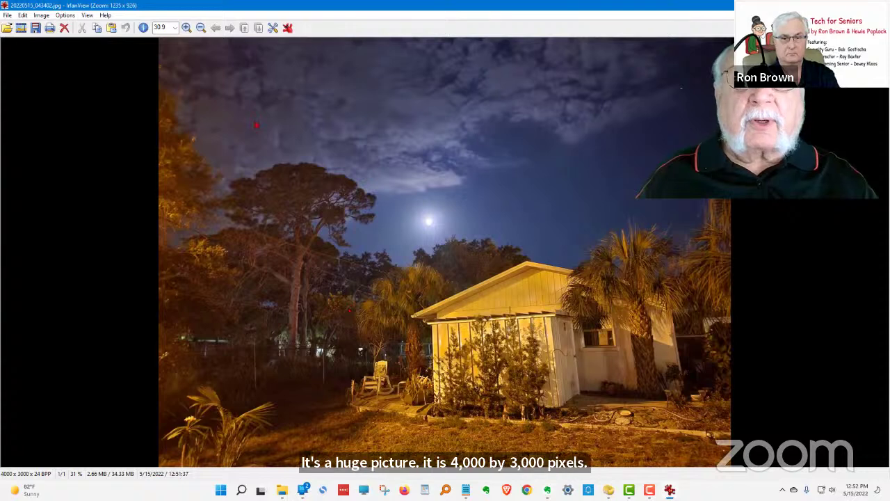
Step: Enlarge the night photo several levels, reduce it by one level, and close the image viewer
{"action": "left_click", "coordinate": [187, 27]}
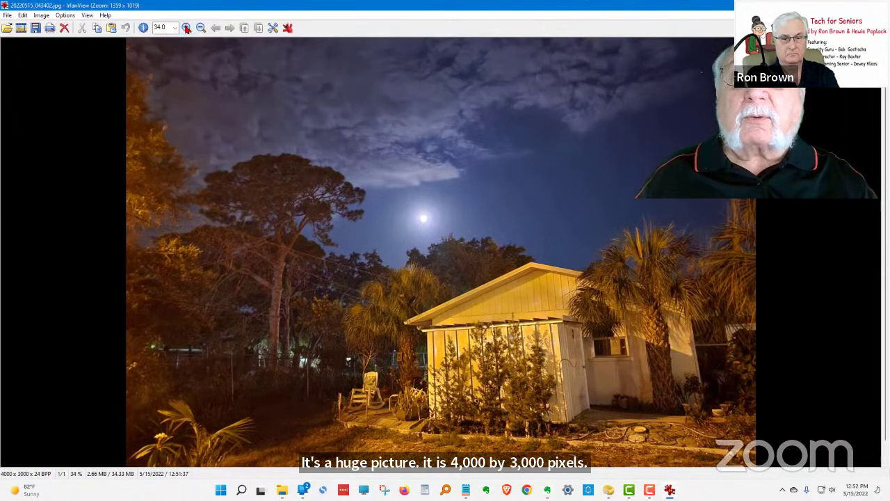
{"action": "left_click", "coordinate": [187, 28]}
{"action": "left_click", "coordinate": [186, 28]}
{"action": "left_click", "coordinate": [186, 28]}
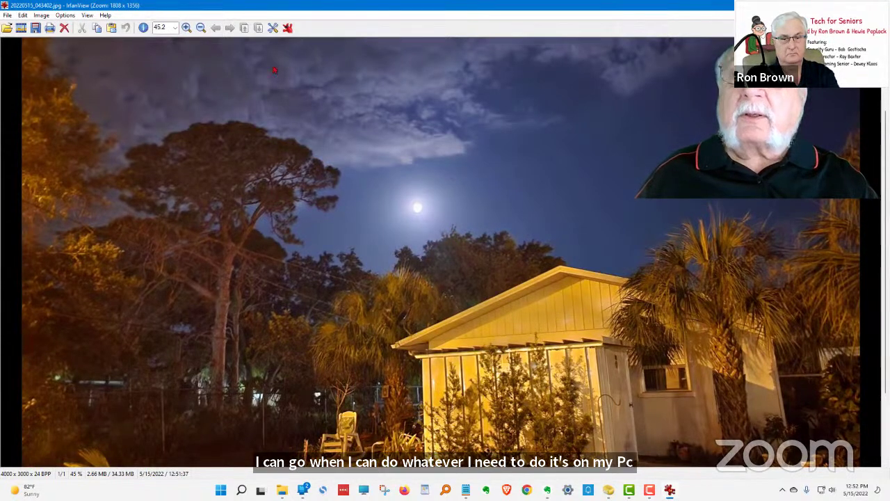
{"action": "left_click", "coordinate": [201, 28]}
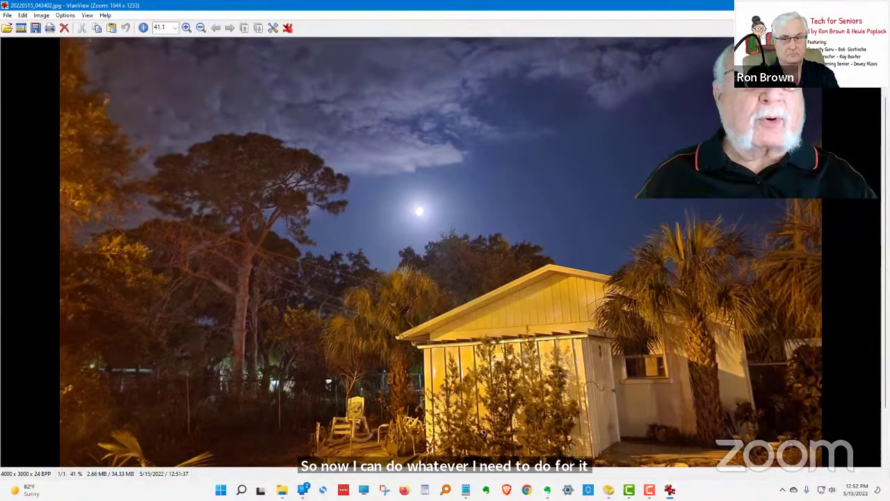
{"action": "key", "text": "Escape"}
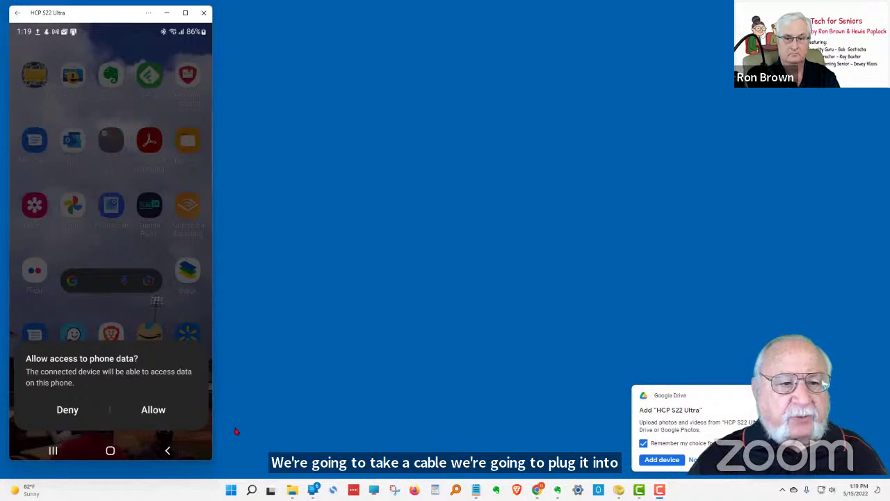
Step: Allow the computer to access the phone's data, and open HCP S22 Ultra from This PC
{"action": "left_click", "coordinate": [156, 410]}
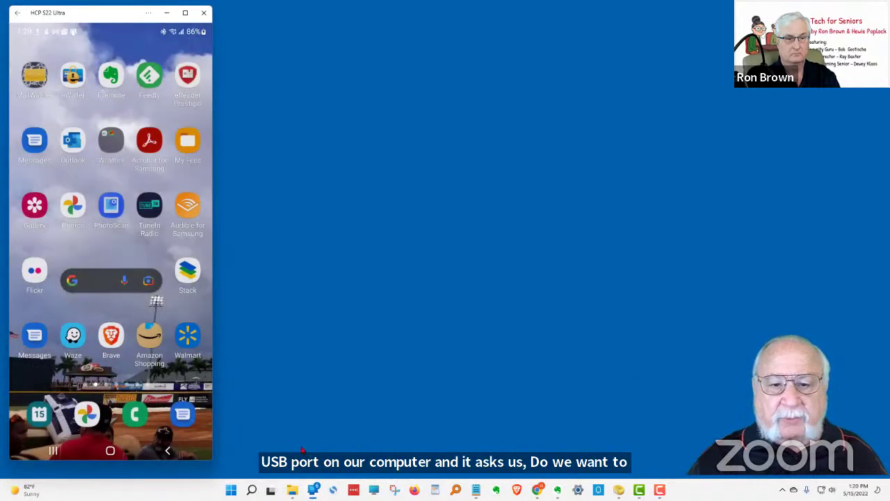
{"action": "left_click", "coordinate": [373, 490]}
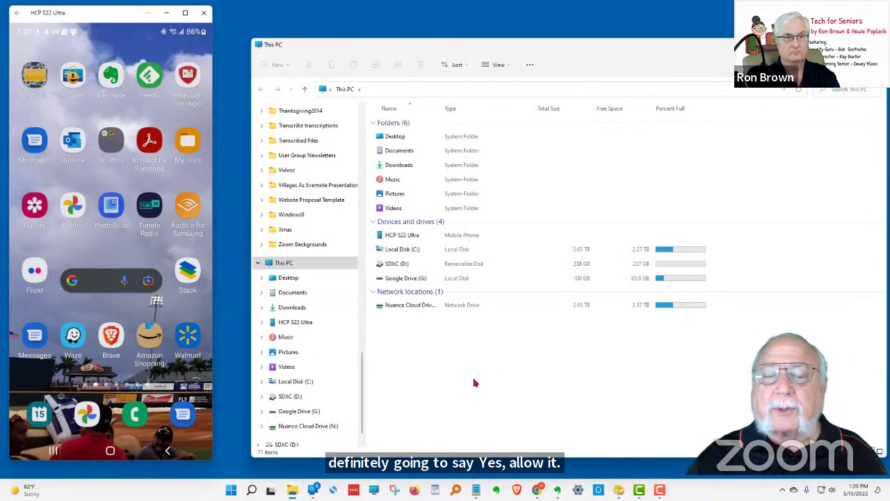
{"action": "left_click", "coordinate": [411, 240]}
{"action": "double_click", "coordinate": [415, 238]}
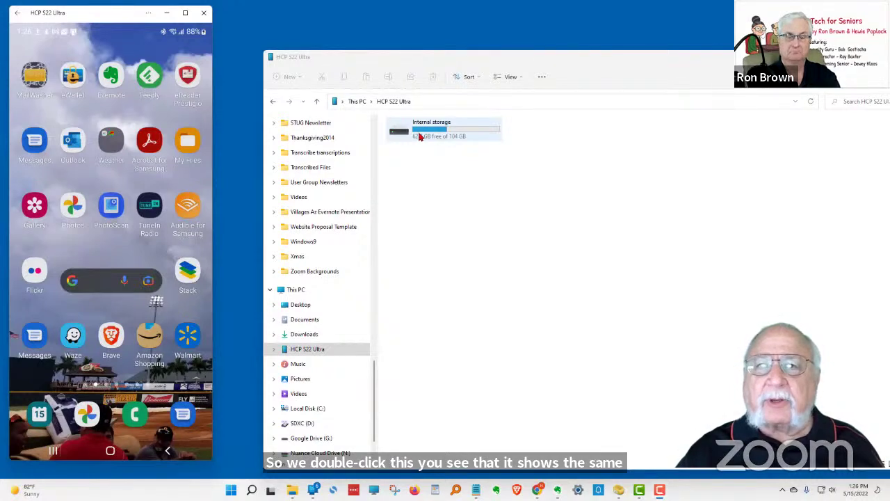
Step: Open the Camera folder inside DCIM on the phone's internal storage
{"action": "left_click", "coordinate": [420, 136]}
{"action": "double_click", "coordinate": [422, 136]}
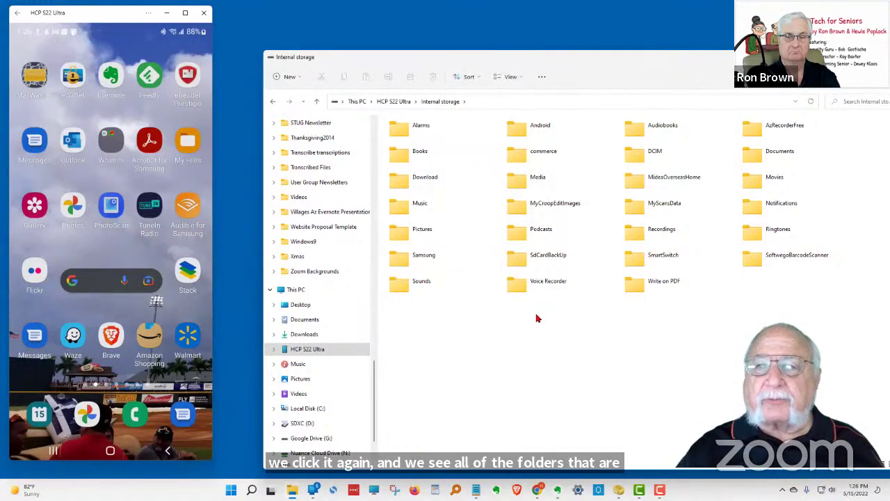
{"action": "double_click", "coordinate": [632, 159]}
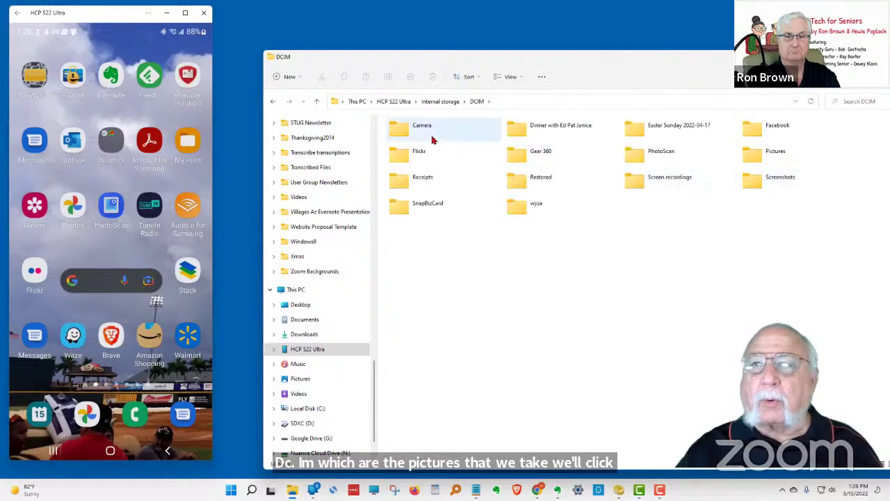
{"action": "left_click", "coordinate": [407, 133]}
{"action": "double_click", "coordinate": [407, 134]}
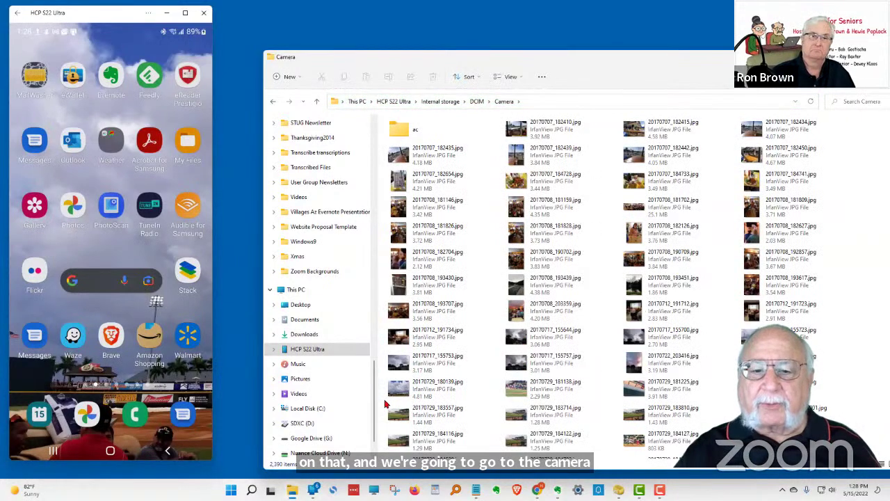
Step: Select all the camera files from 20220509_095934.jpg through 20220514_183645.jpg, near the end of the Camera folder
{"action": "scroll", "coordinate": [463, 159], "scroll_direction": "down", "scroll_amount": 3}
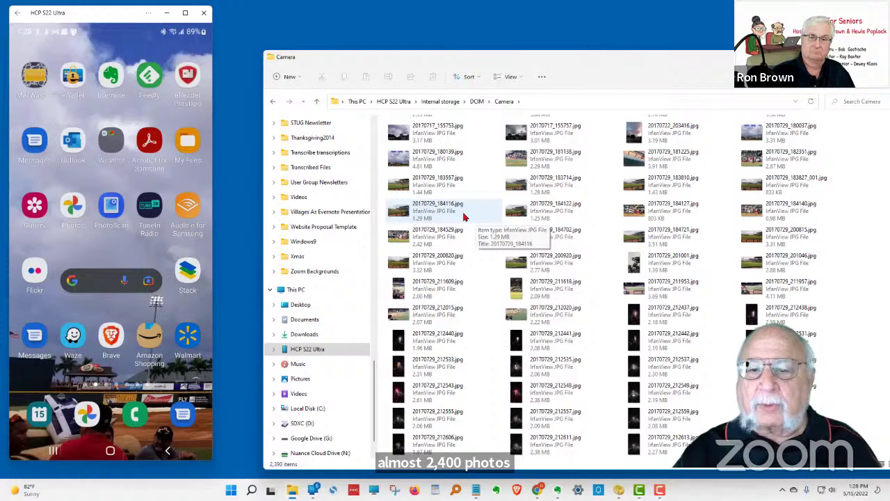
{"action": "scroll", "coordinate": [853, 225], "scroll_direction": "down", "scroll_amount": 5}
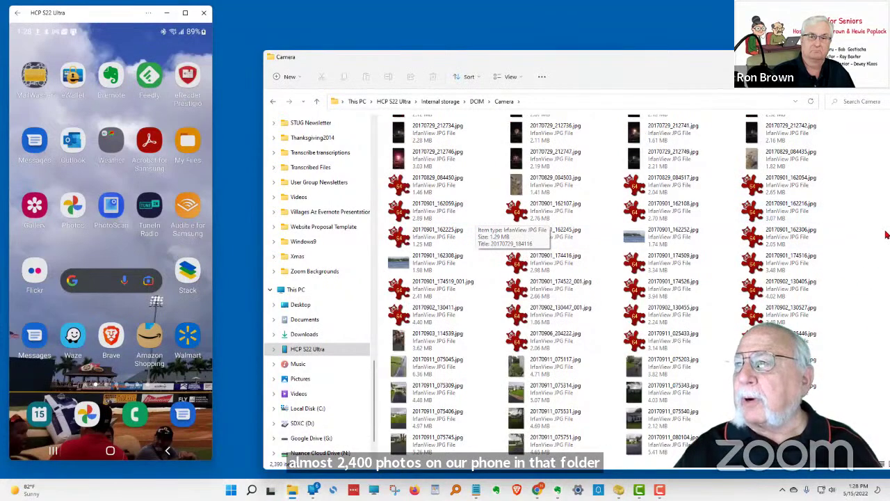
{"action": "left_click_drag", "start_coordinate": [637, 61], "coordinate": [593, 54]}
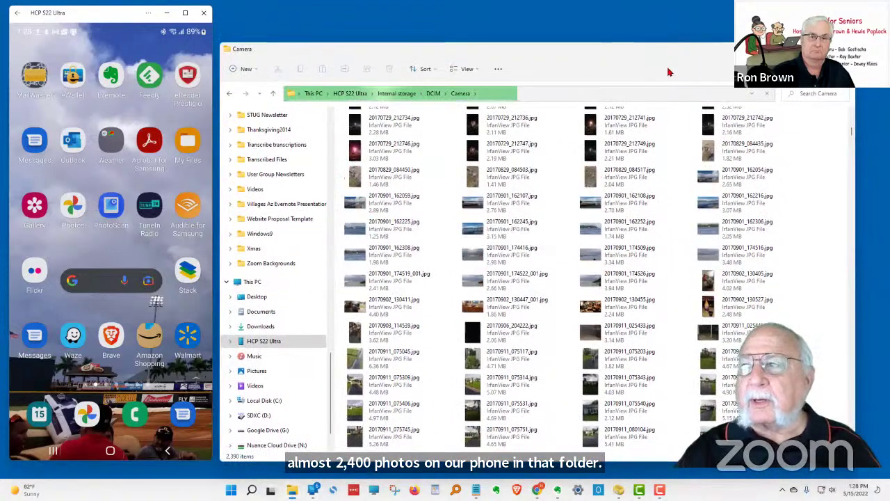
{"action": "scroll", "coordinate": [839, 400], "scroll_direction": "down", "scroll_amount": 1}
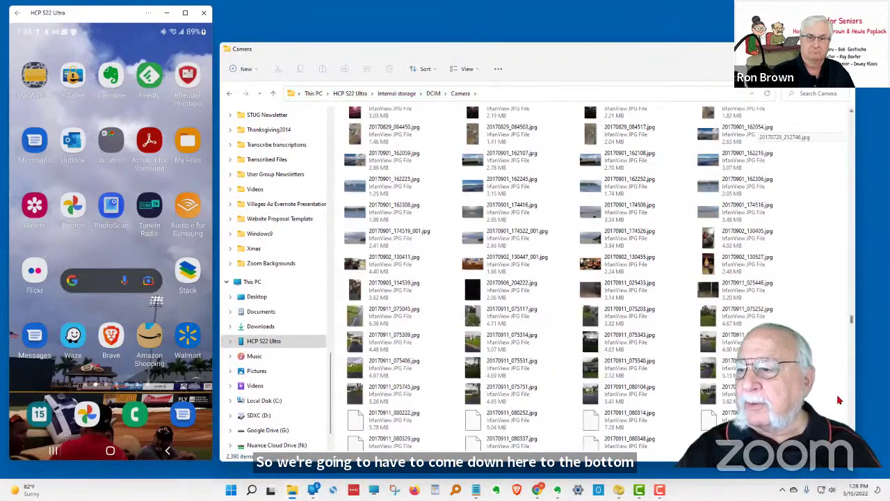
{"action": "scroll", "coordinate": [839, 400], "scroll_direction": "down", "scroll_amount": 15}
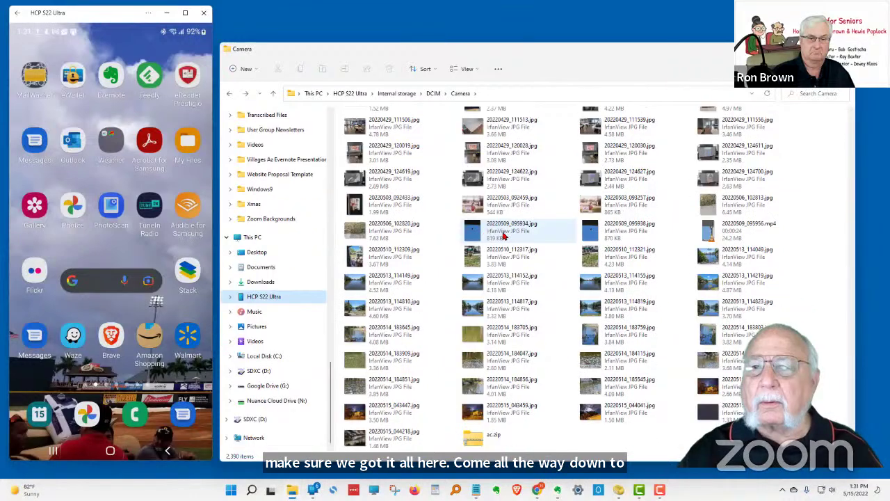
{"action": "left_click", "coordinate": [503, 233]}
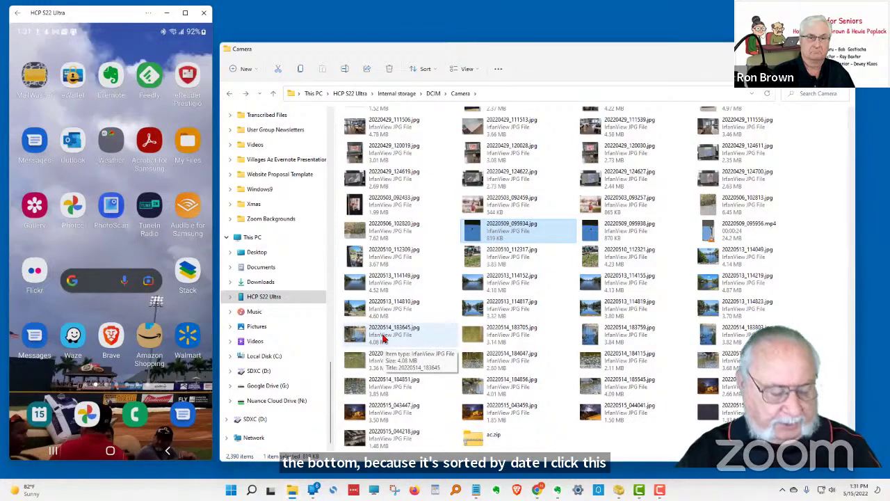
{"action": "left_click", "coordinate": [382, 338], "text": "shift"}
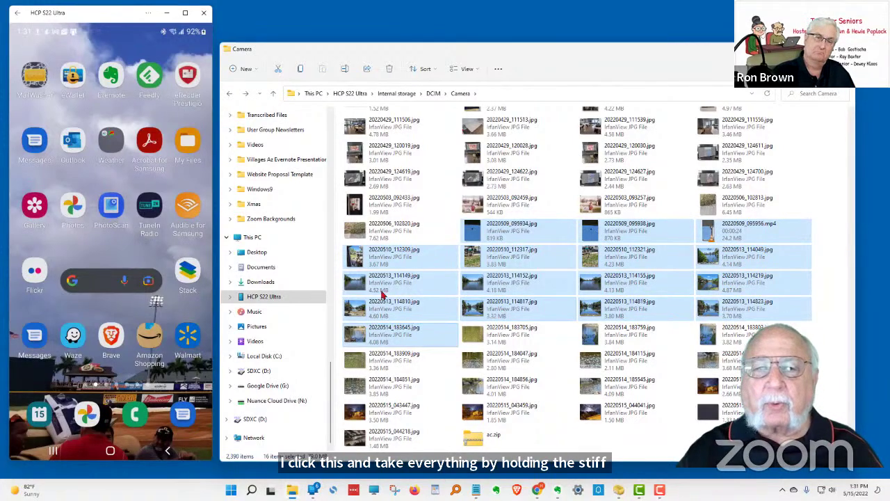
Step: Copy the selected camera files into the 2022-05-16 folder under Documents, Tech for Seniors
{"action": "left_click", "coordinate": [231, 269]}
{"action": "scroll", "coordinate": [264, 275], "scroll_direction": "down", "scroll_amount": 10}
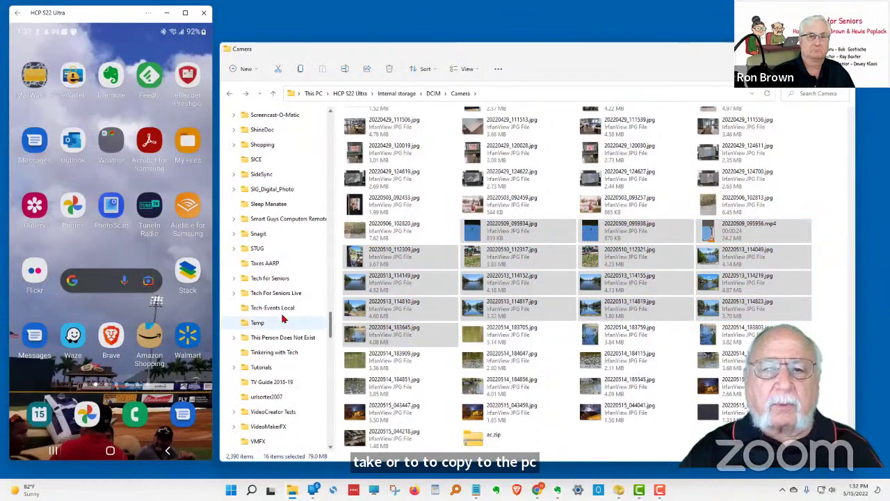
{"action": "left_click", "coordinate": [234, 279]}
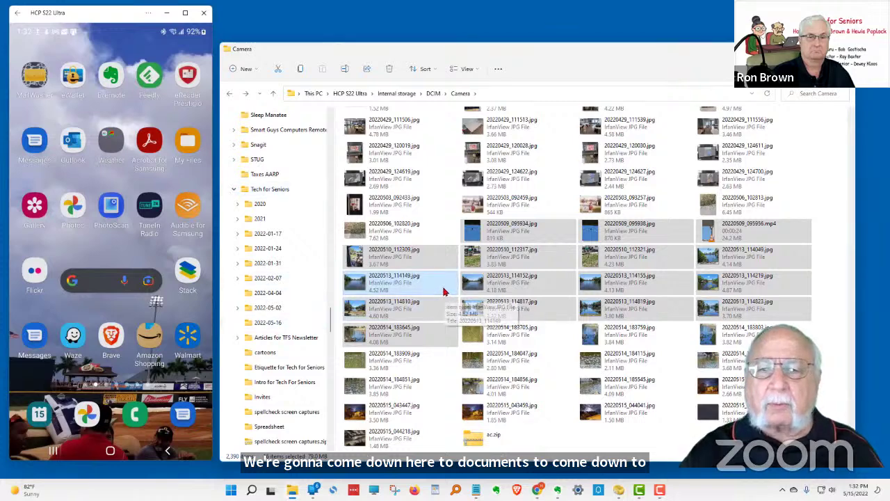
{"action": "left_click_drag", "start_coordinate": [443, 292], "coordinate": [277, 326]}
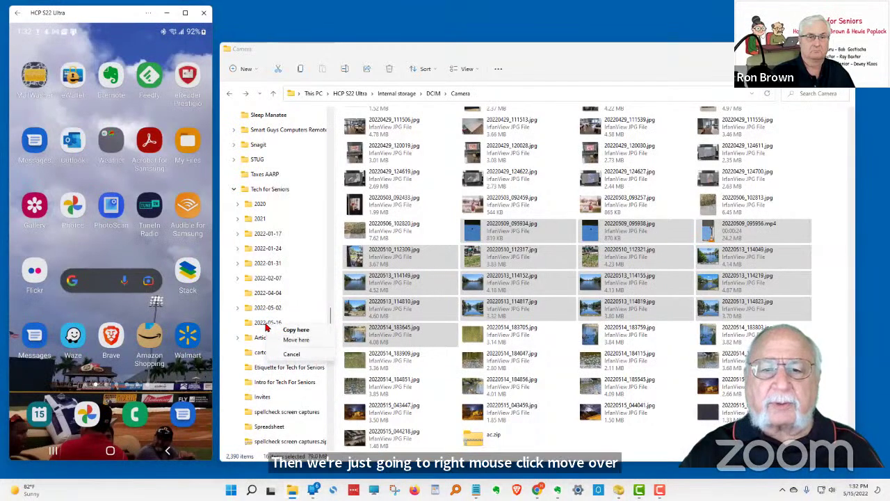
{"action": "left_click", "coordinate": [293, 333]}
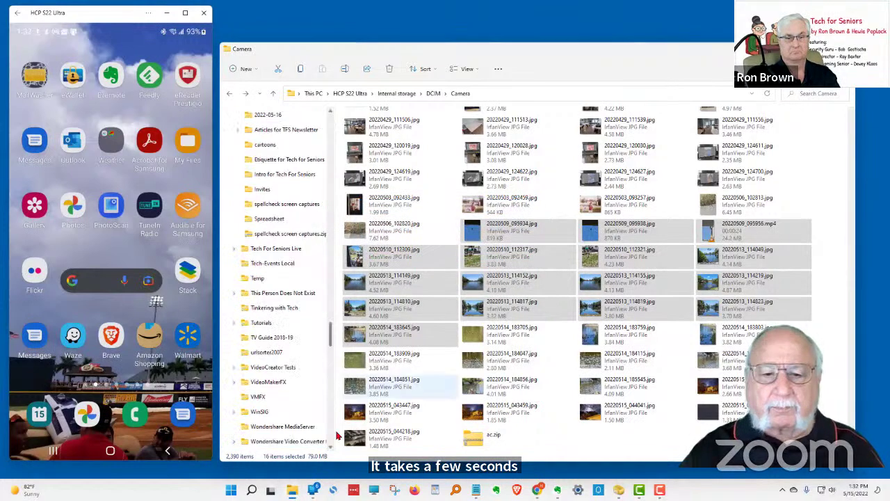
Step: Switch to the 2022-05-16 folder window and open the copied photo 20220513_114049.jpg
{"action": "mouse_move", "coordinate": [285, 484]}
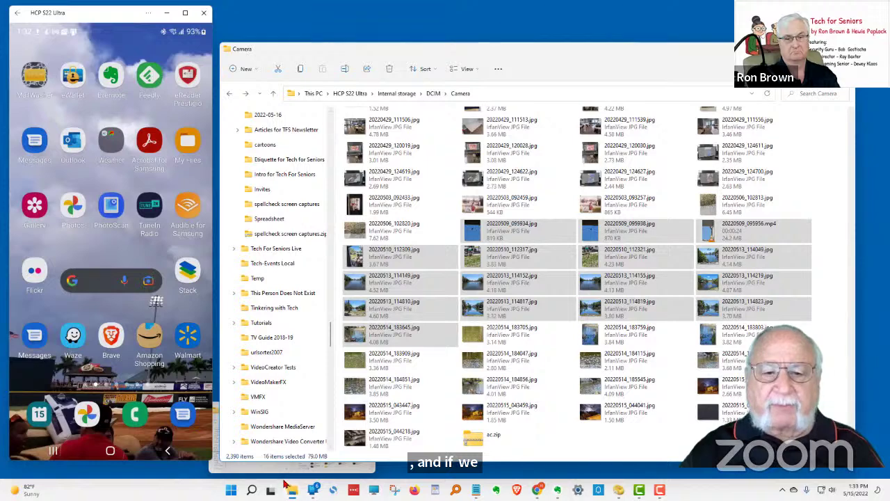
{"action": "left_click", "coordinate": [271, 471]}
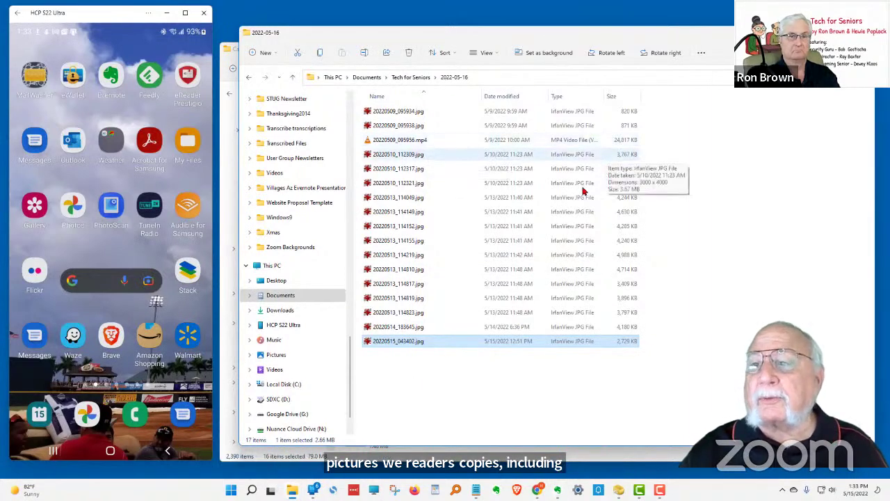
{"action": "left_click", "coordinate": [382, 196]}
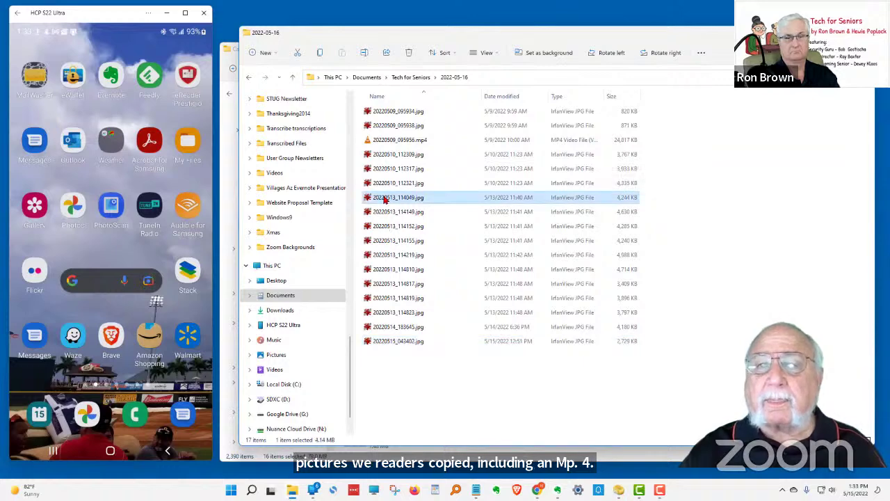
{"action": "double_click", "coordinate": [386, 199]}
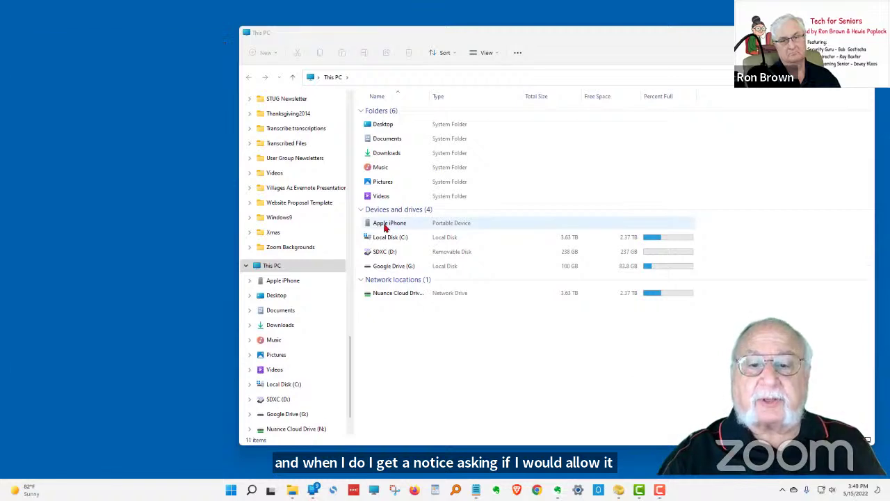
Step: Open the 202204__ folder inside DCIM on the Apple iPhone's internal storage
{"action": "left_click", "coordinate": [384, 227]}
{"action": "double_click", "coordinate": [386, 227]}
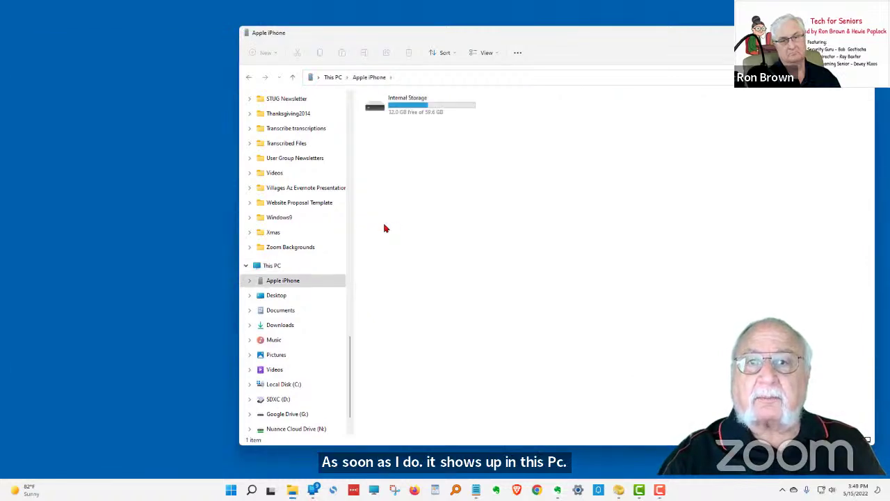
{"action": "double_click", "coordinate": [392, 115]}
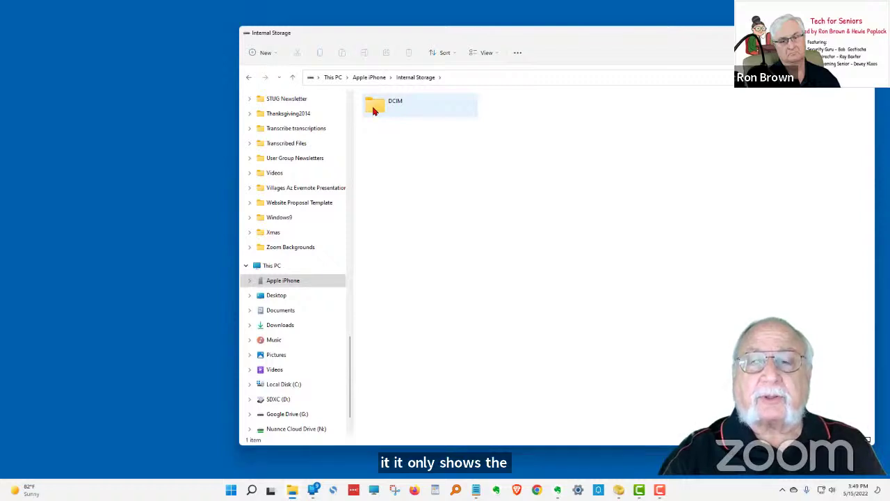
{"action": "double_click", "coordinate": [373, 110]}
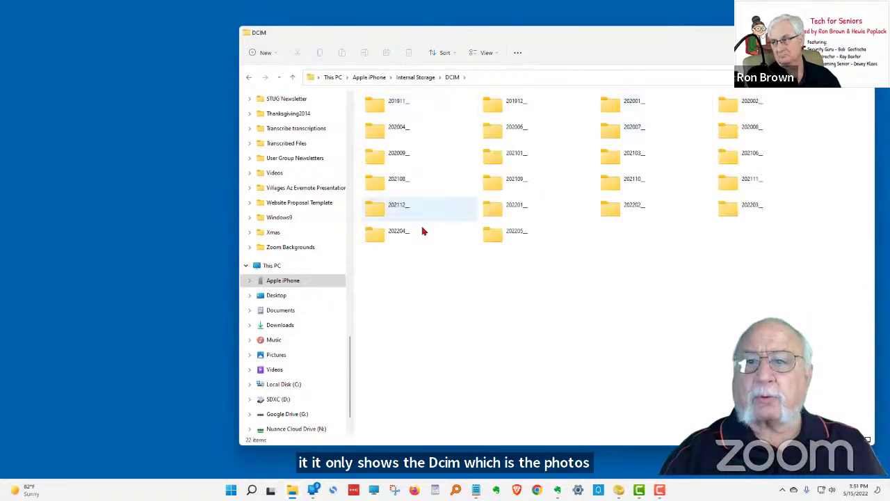
{"action": "double_click", "coordinate": [380, 238]}
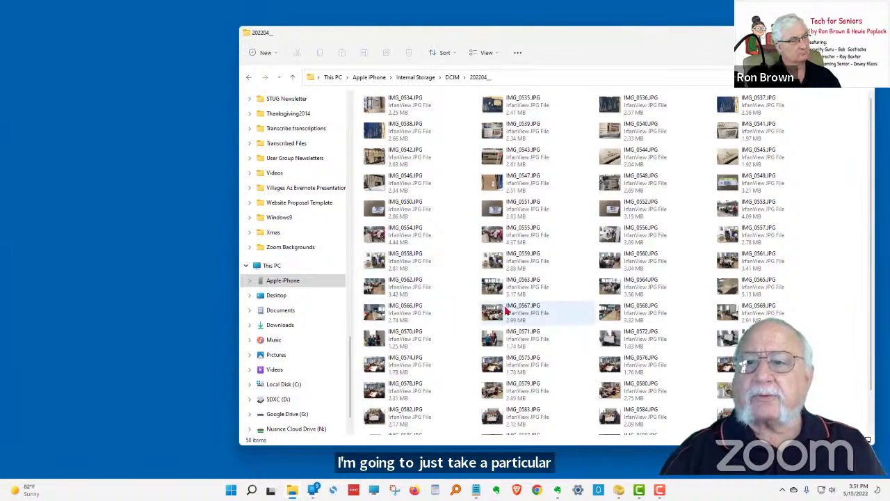
Step: Copy IMG_0567.JPG from the iPhone's 202204__ folder into the 2022-05-16 folder under Documents, Tech for Seniors
{"action": "left_click", "coordinate": [502, 314]}
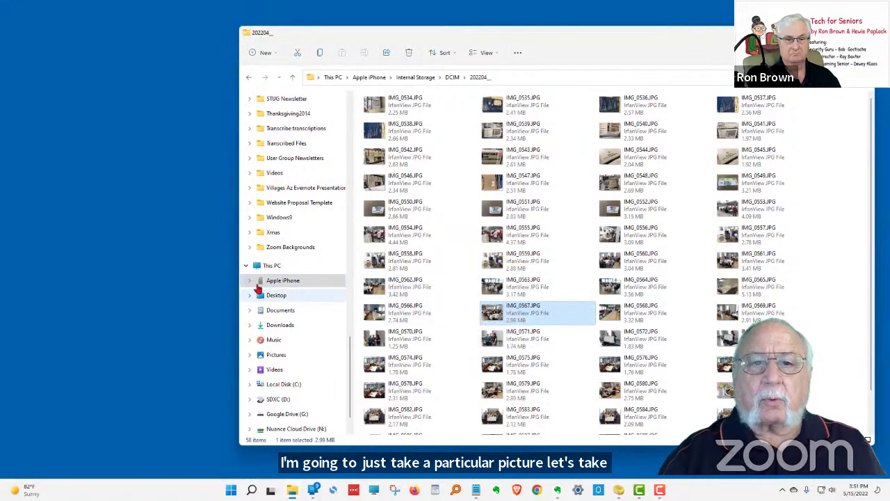
{"action": "left_click", "coordinate": [250, 310]}
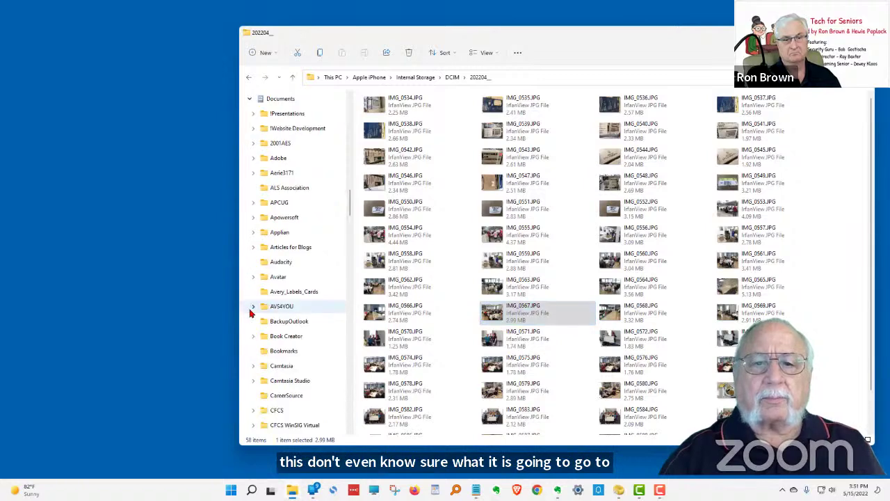
{"action": "scroll", "coordinate": [277, 321], "scroll_direction": "down", "scroll_amount": 20}
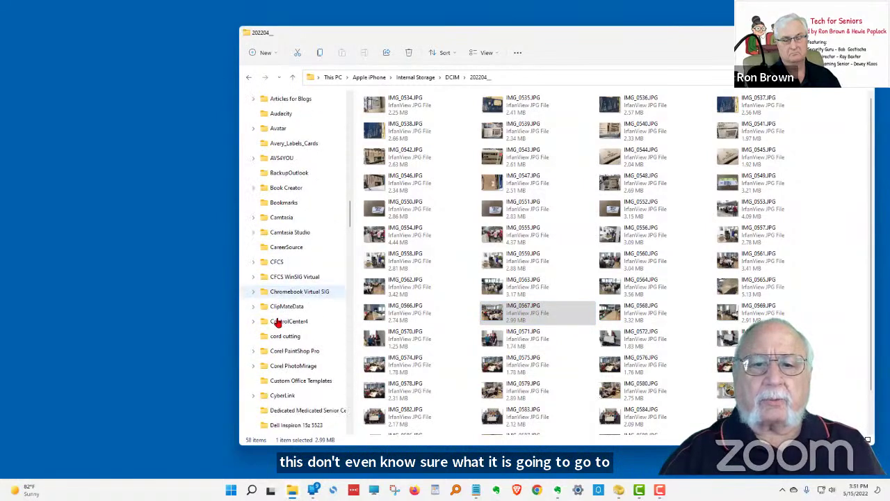
{"action": "left_click", "coordinate": [253, 251]}
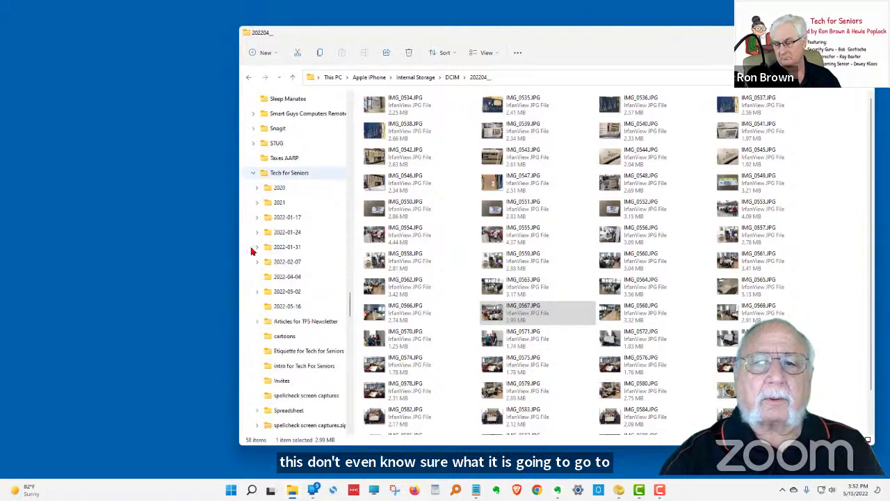
{"action": "left_click", "coordinate": [512, 317]}
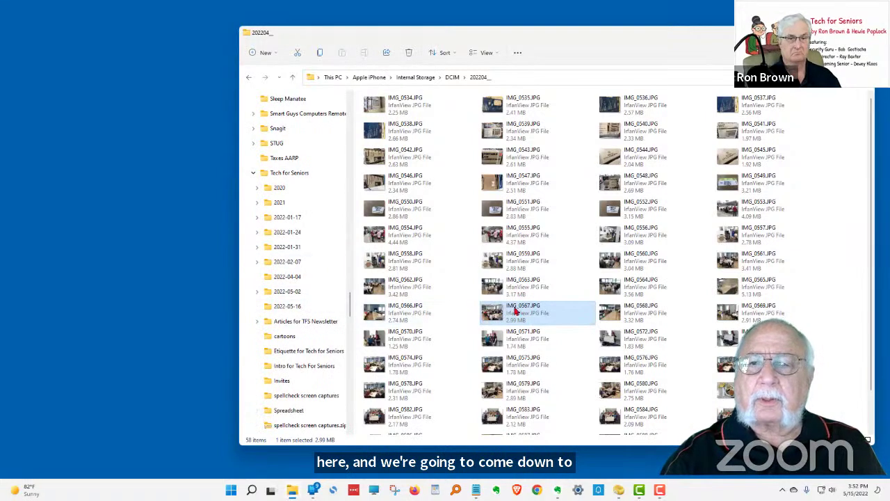
{"action": "left_click_drag", "start_coordinate": [531, 313], "coordinate": [290, 309]}
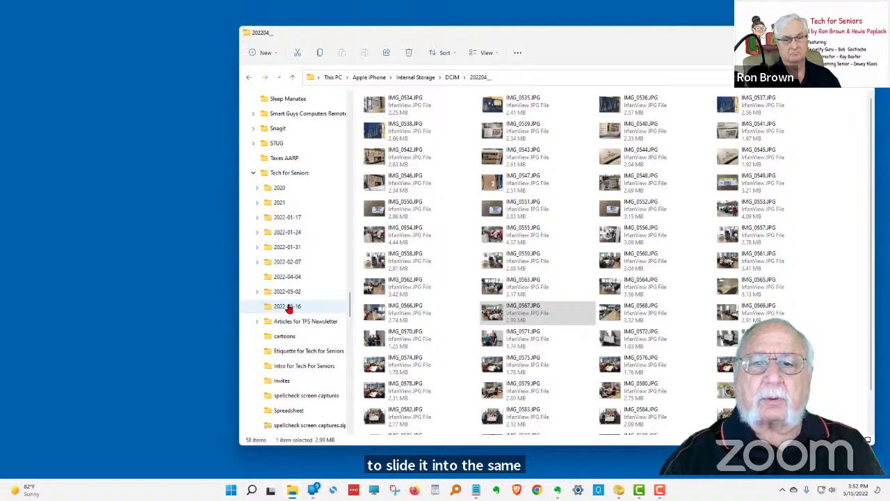
Step: Open the 2022-05-16 folder, view the copied photo IMG_0567.JPG at full size, and close the image viewer
{"action": "left_click", "coordinate": [289, 309]}
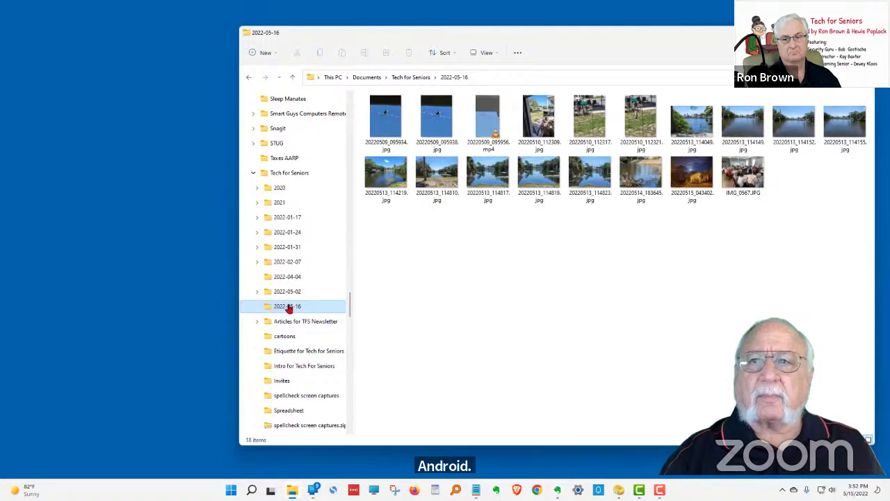
{"action": "left_click", "coordinate": [744, 179]}
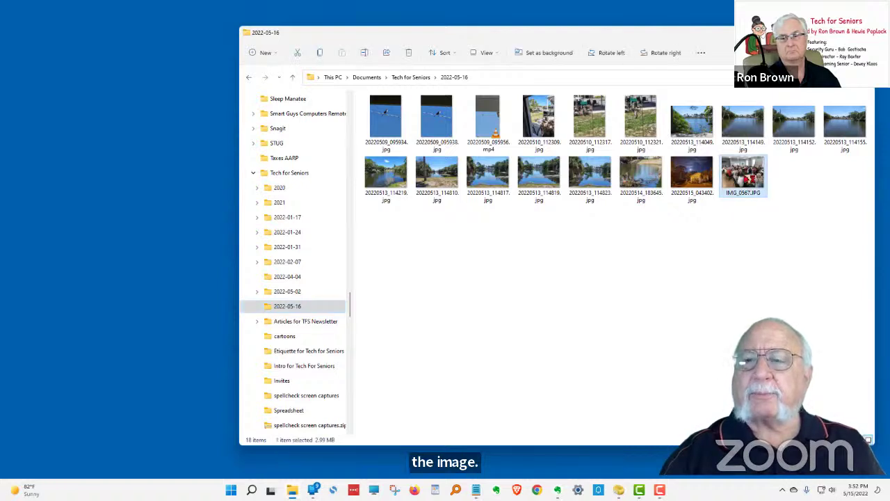
{"action": "double_click", "coordinate": [744, 174]}
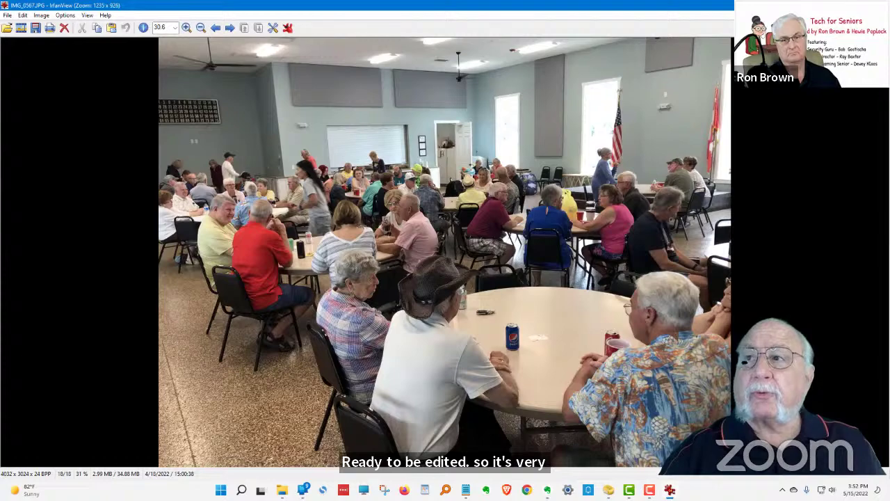
{"action": "key", "text": "Escape"}
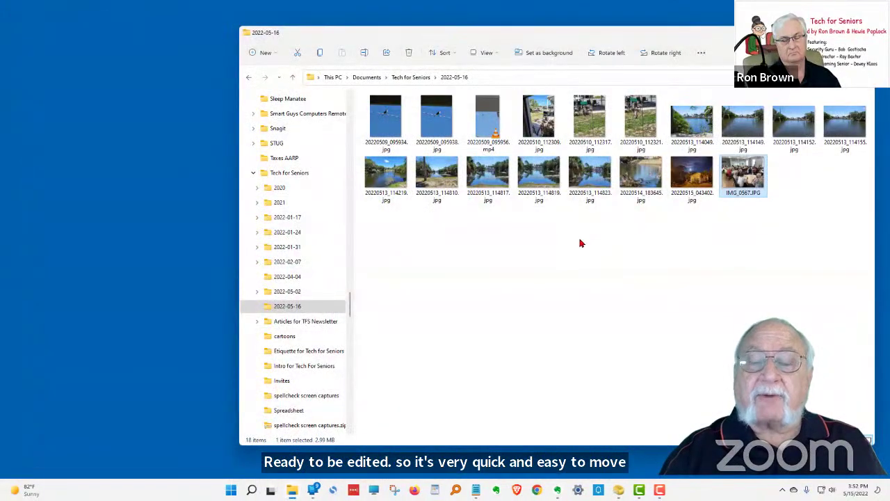